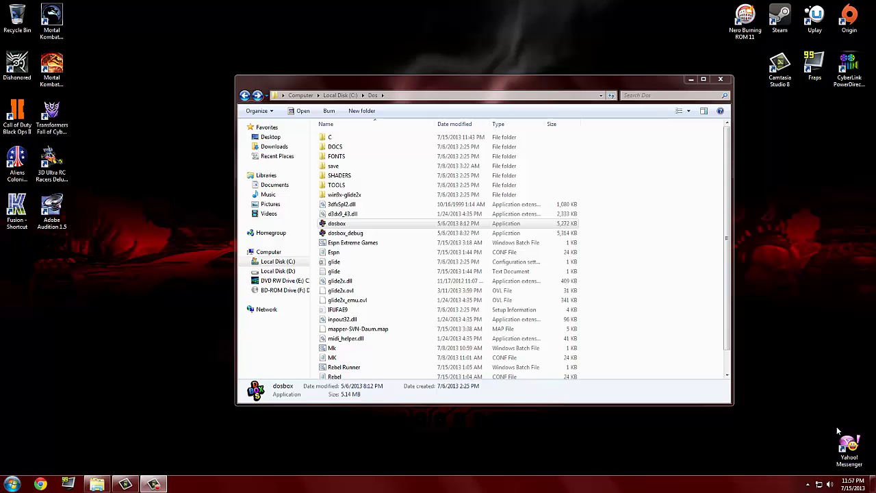
# Launch dosbox from the Dos folder in full screen and mount e:\ as CD-ROM drive D
pyautogui.doubleClick(356, 223)
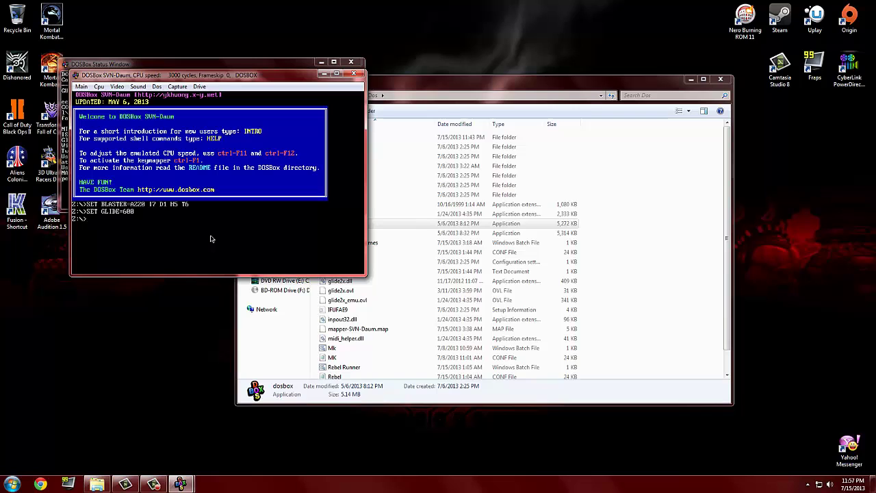
pyautogui.hotkey('alt', 'Return')
pyautogui.write('mou')
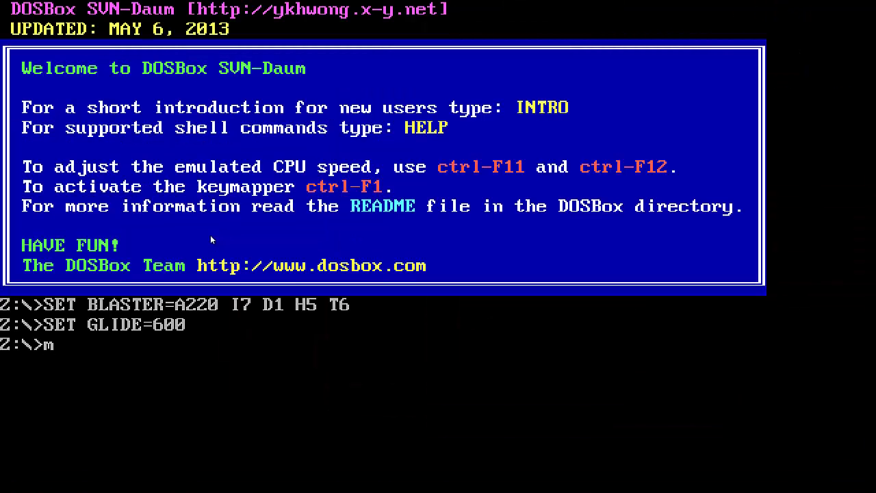
pyautogui.write('nt d e')
pyautogui.write(':\\ -t c')
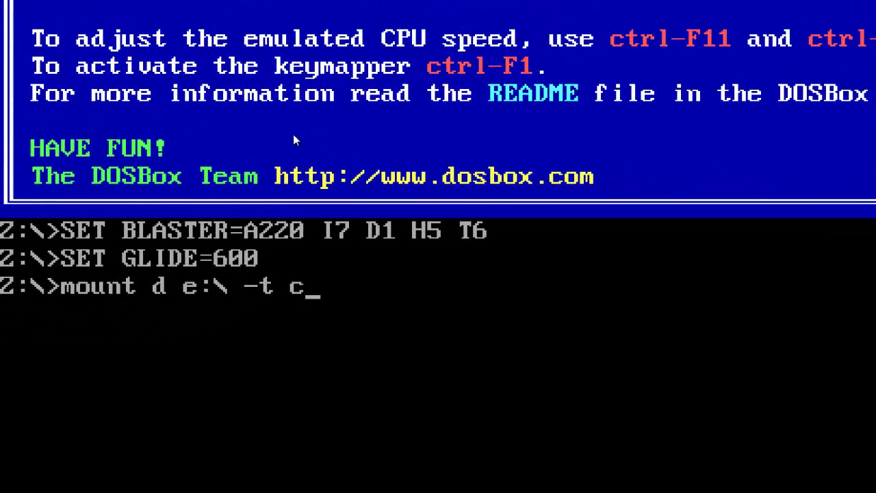
pyautogui.write('drom')
pyautogui.press('Return')
# Mount the local directory c:\dos\c as drive C
pyautogui.write('m')
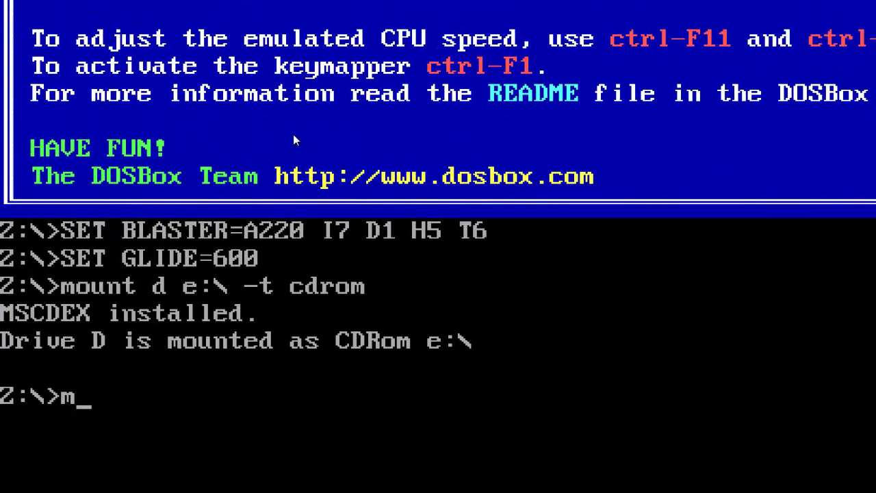
pyautogui.write('ount c c:')
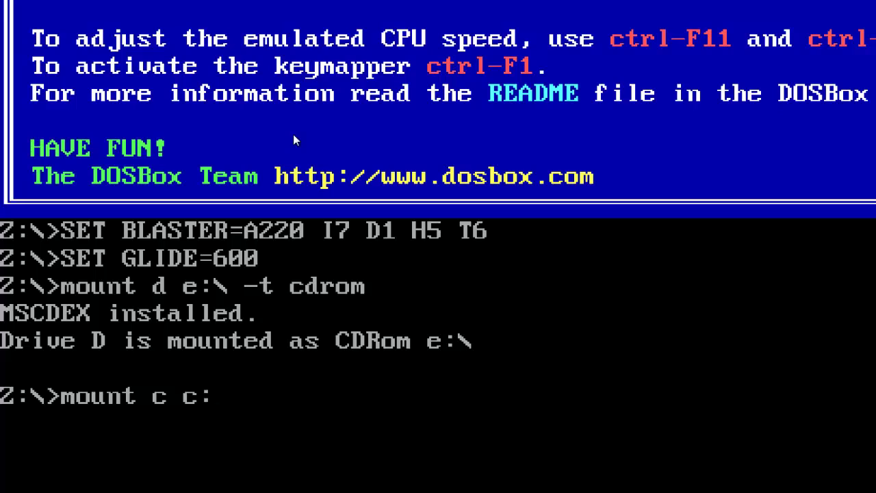
pyautogui.write('\\dos')
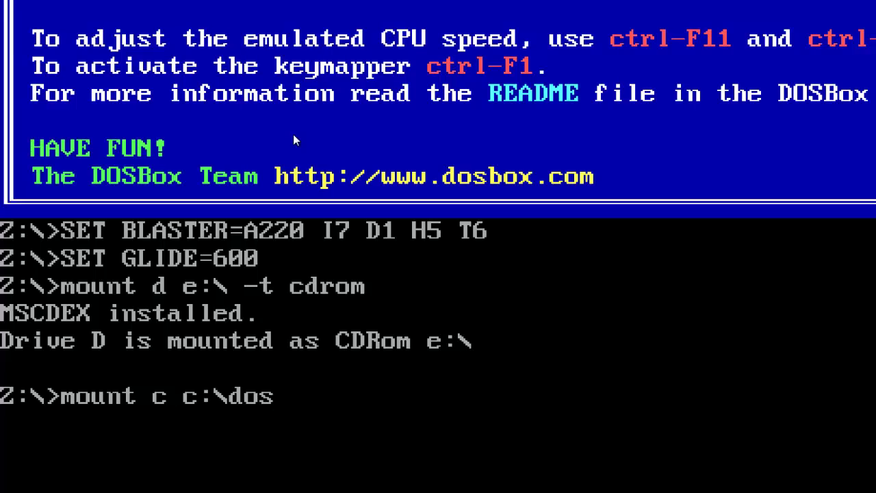
pyautogui.write('\\c')
pyautogui.press('Return')
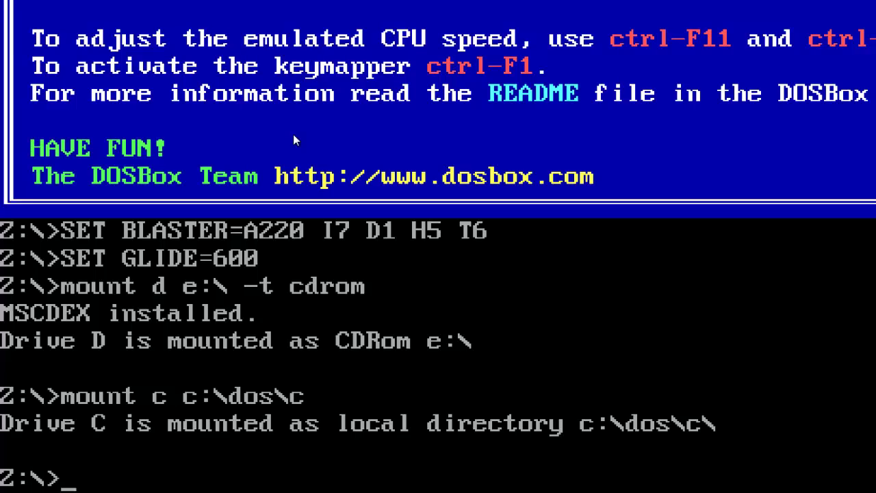
# Switch to drive D: and run the install program from the CD
pyautogui.write('D;')
pyautogui.press('BackSpace')
pyautogui.write(':')
pyautogui.press('Return')
pyautogui.write('i')
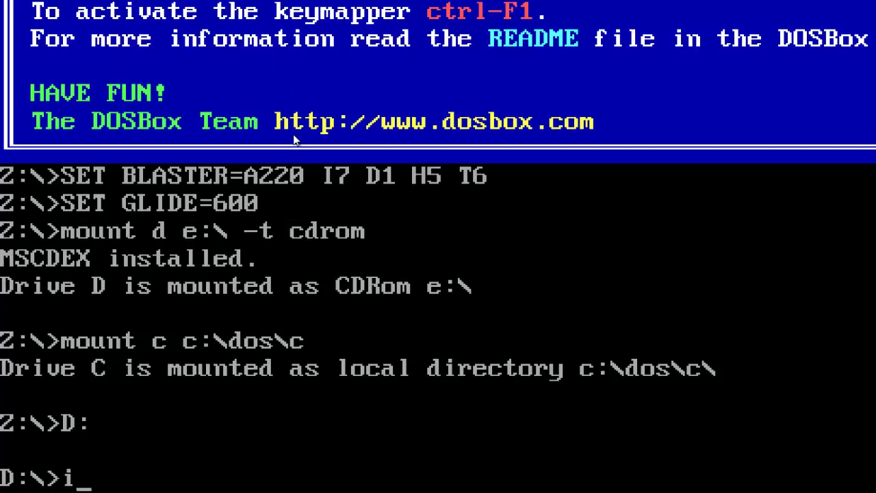
pyautogui.write('nstall')
pyautogui.press('Return')
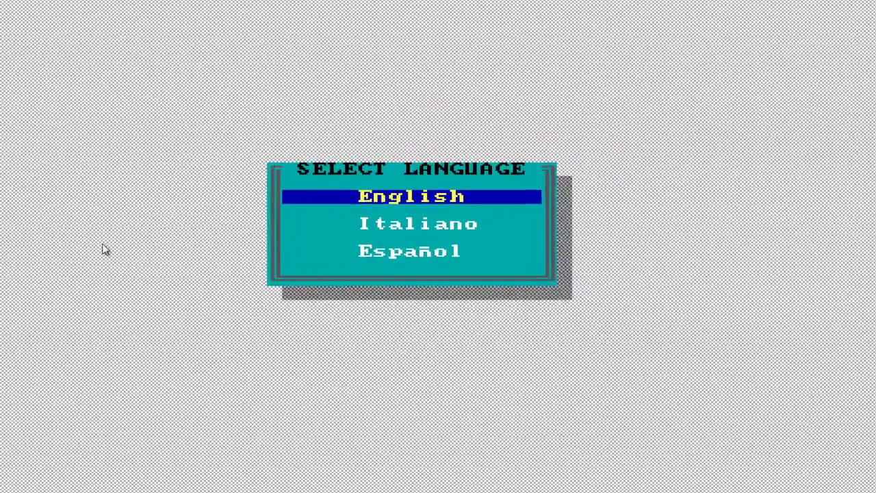
# Try to install the game in English to C:\CITE with the Full (500 Mb) installation type
pyautogui.press('Return')
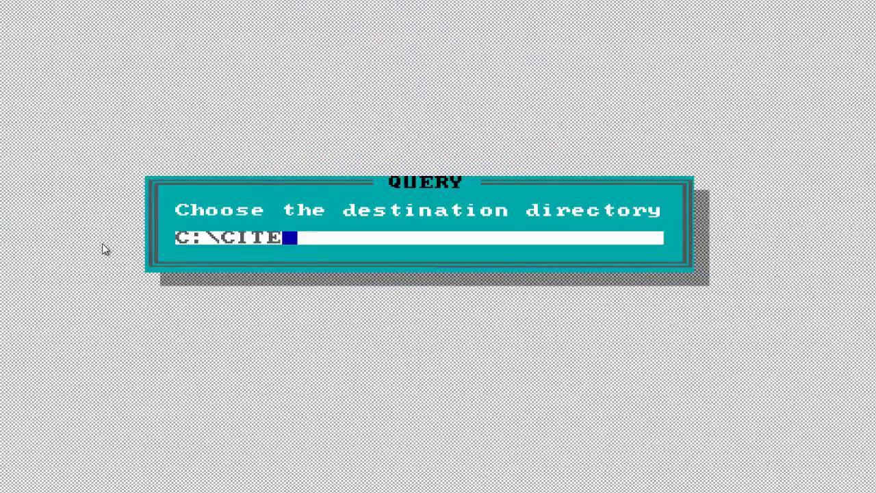
pyautogui.press('Return')
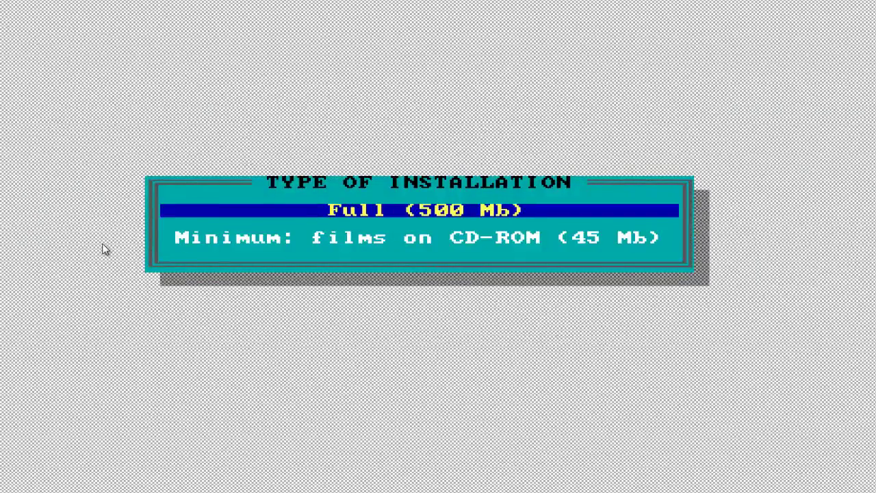
pyautogui.press('Return')
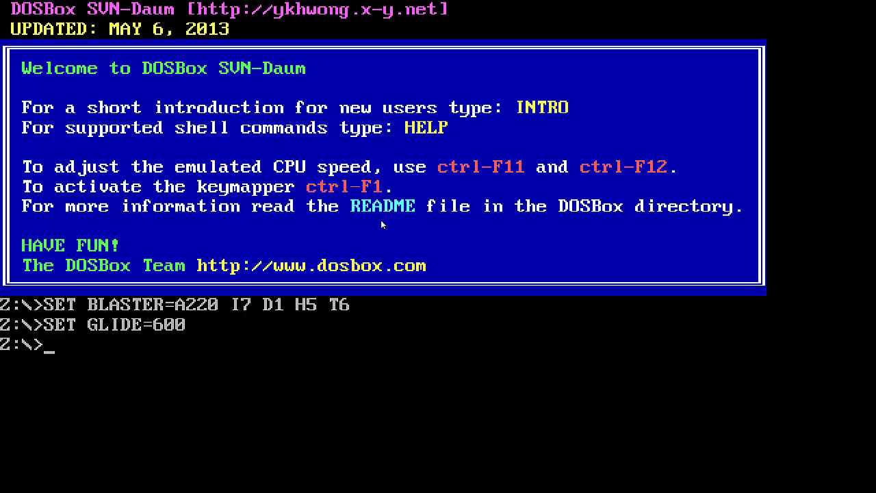
# Mount e:\ as CD-ROM drive D in the fresh DOSBox session
pyautogui.write('mount d e')
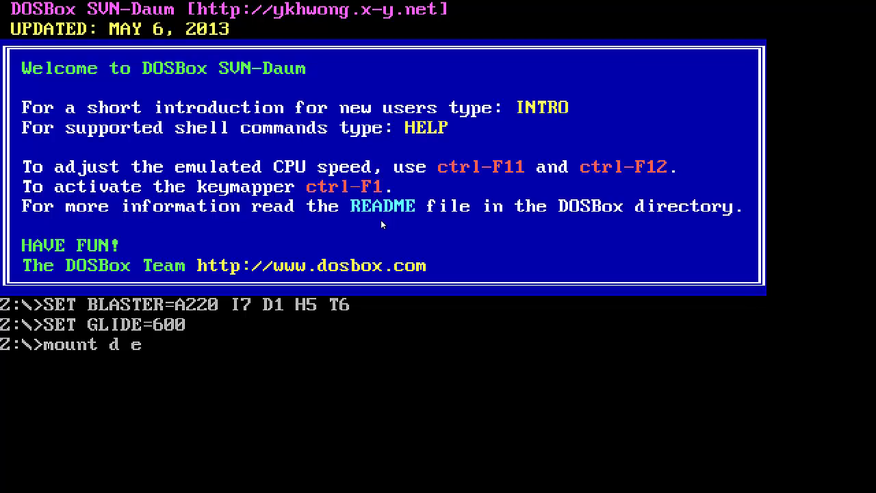
pyautogui.write(':\\ -t cdrom')
pyautogui.press('Return')
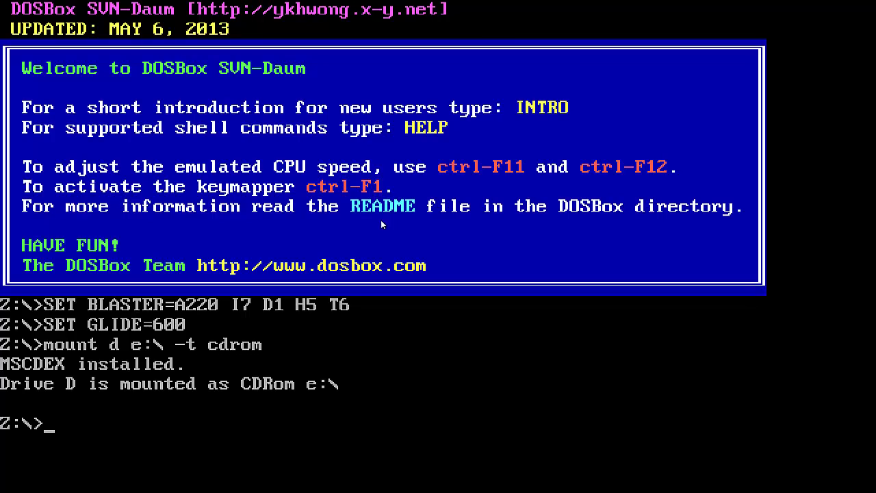
# Mount c:\dos\c as drive C with the option -freesize 1024
pyautogui.write('mount c c:')
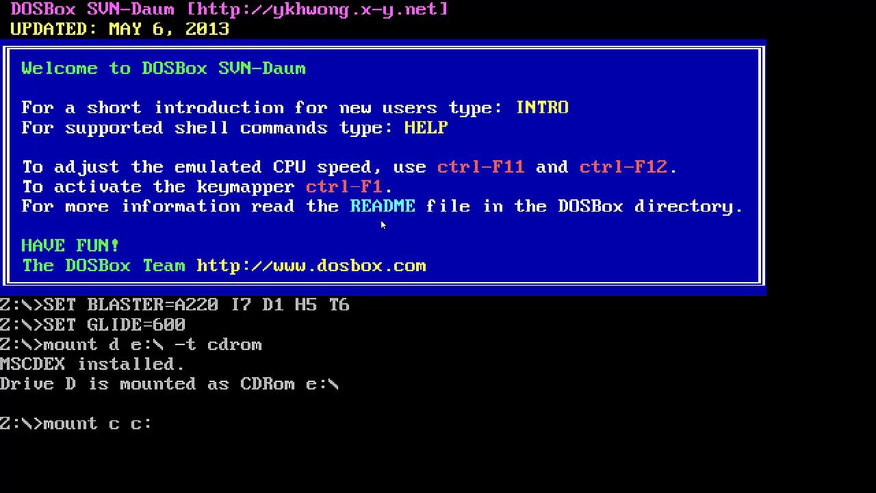
pyautogui.write('\\dos\\c -freesize 1')
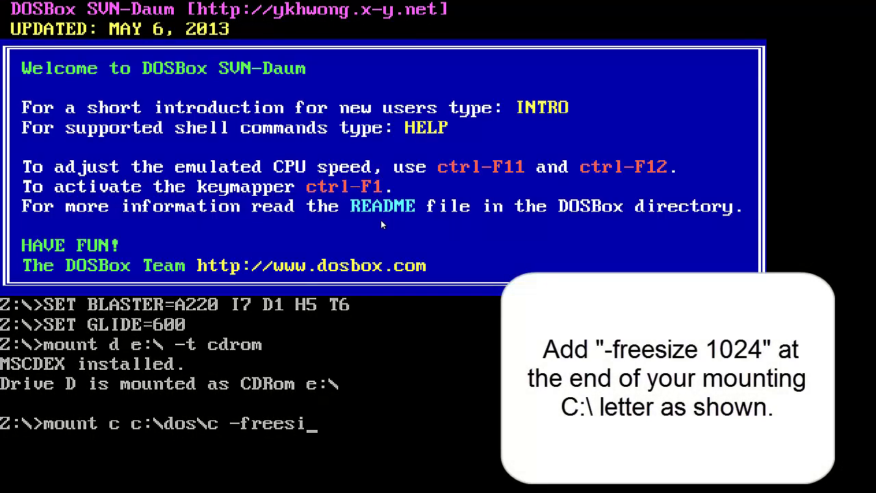
pyautogui.write('024')
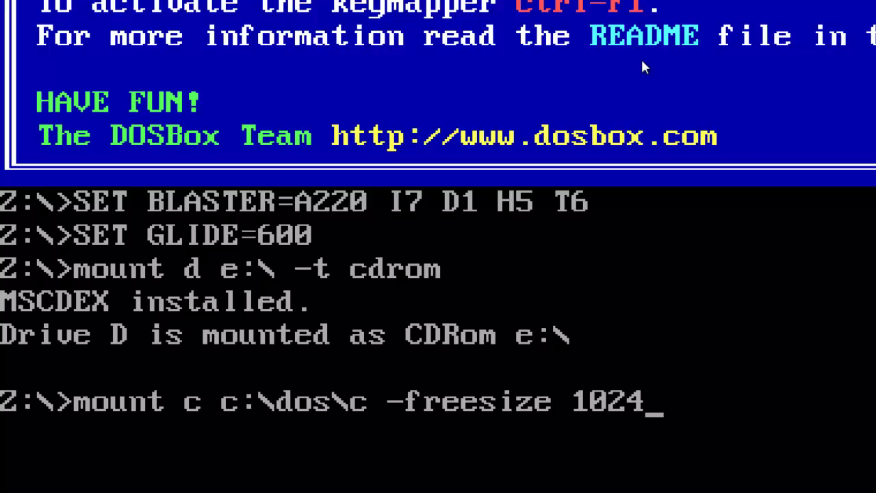
pyautogui.press('Return')
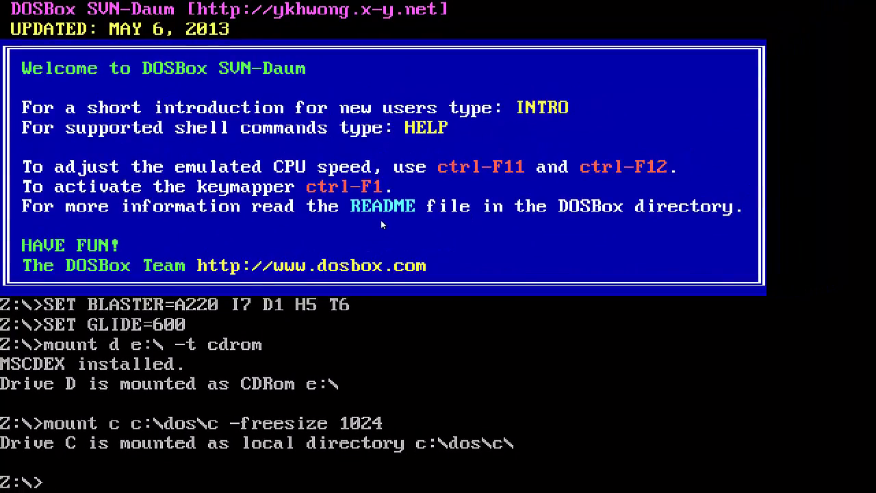
# Switch to drive D: and start the game's install program
pyautogui.write('D:')
pyautogui.press('Return')
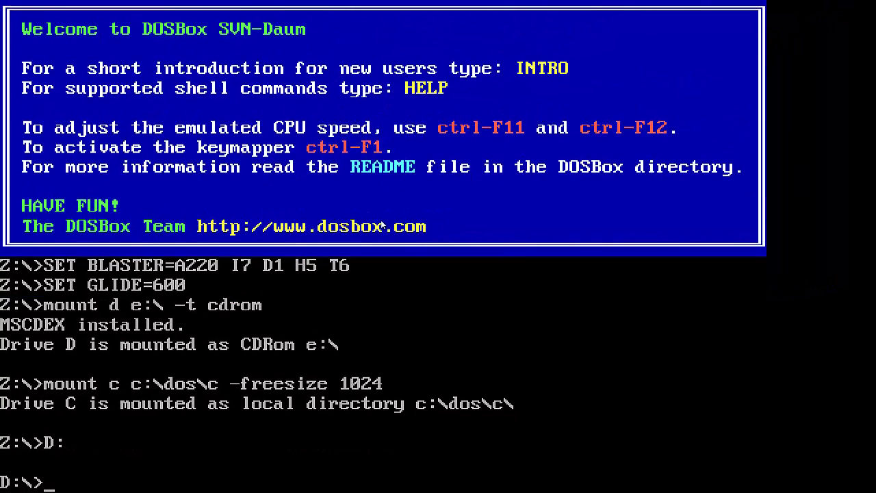
pyautogui.write('imnstall')
pyautogui.press('BackSpace')
pyautogui.press('BackSpace')
pyautogui.press('BackSpace')
pyautogui.press('BackSpace')
pyautogui.press('BackSpace')
pyautogui.press('BackSpace')
pyautogui.press('BackSpace')
pyautogui.write('nstall')
pyautogui.press('Return')
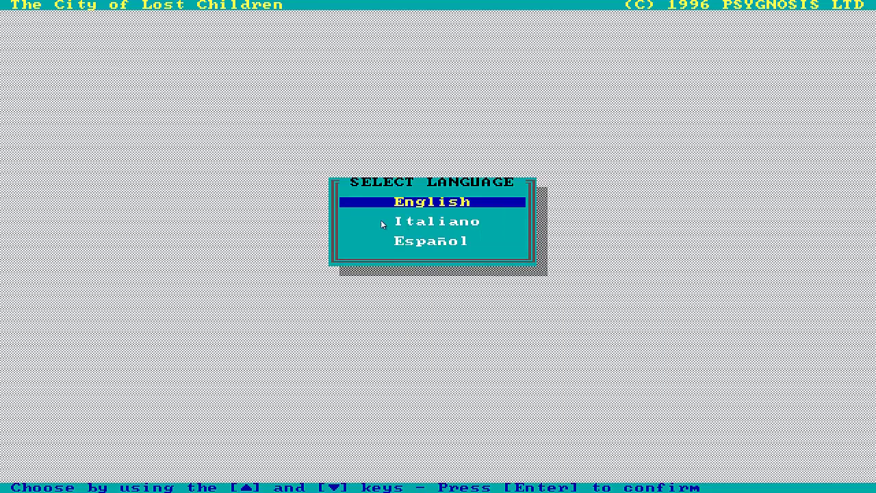
# Choose English as the installer language and accept C:\CITE as the destination directory
pyautogui.press('Return')
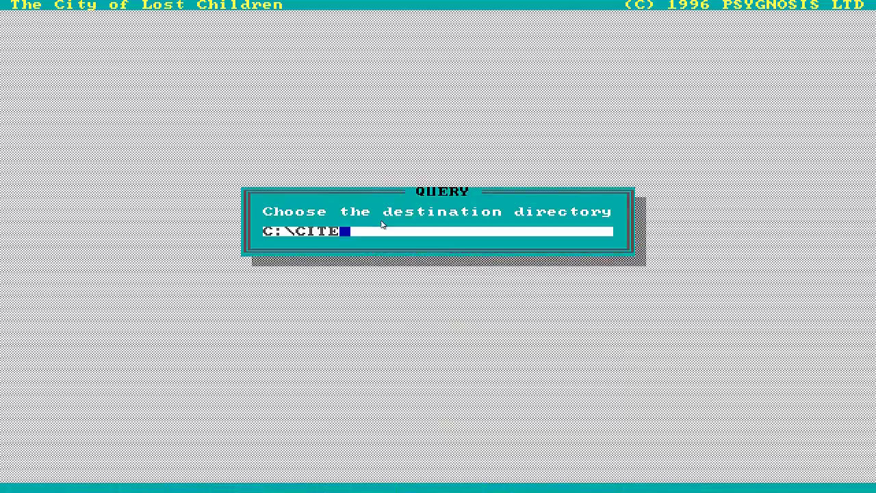
pyautogui.press('Return')
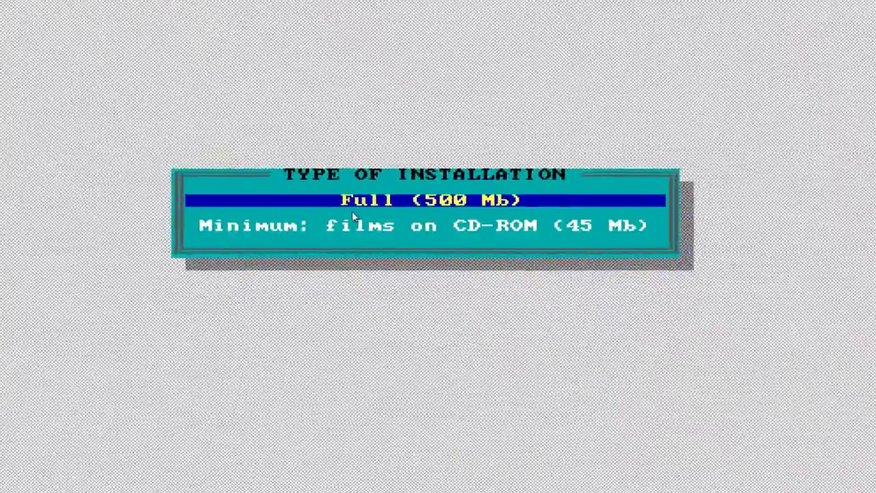